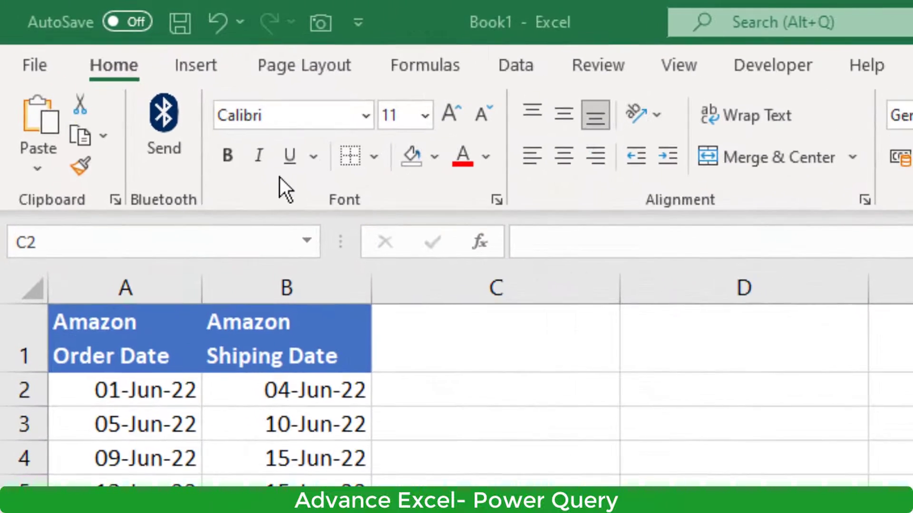
Load the order and shipping dates in A1:B11 into Power Query as a table with headers
{"action": "left_click", "coordinate": [522, 66]}
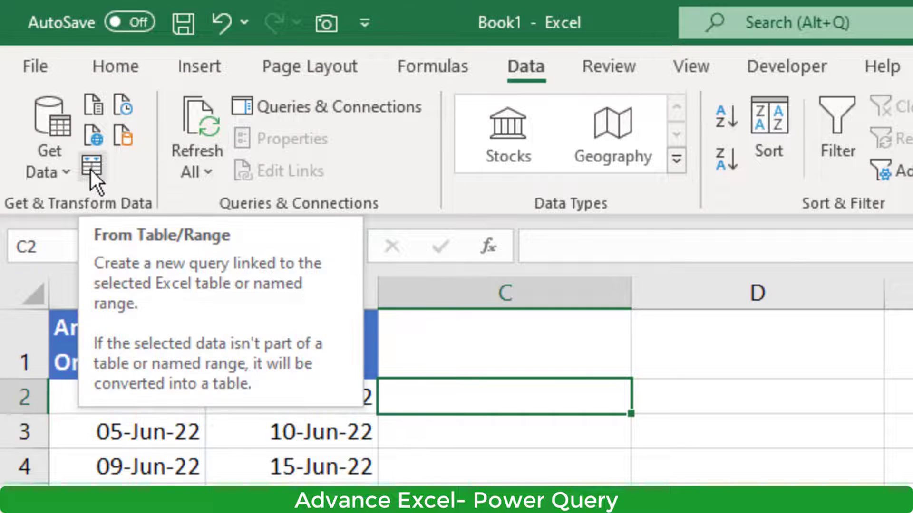
{"action": "left_click", "coordinate": [91, 169]}
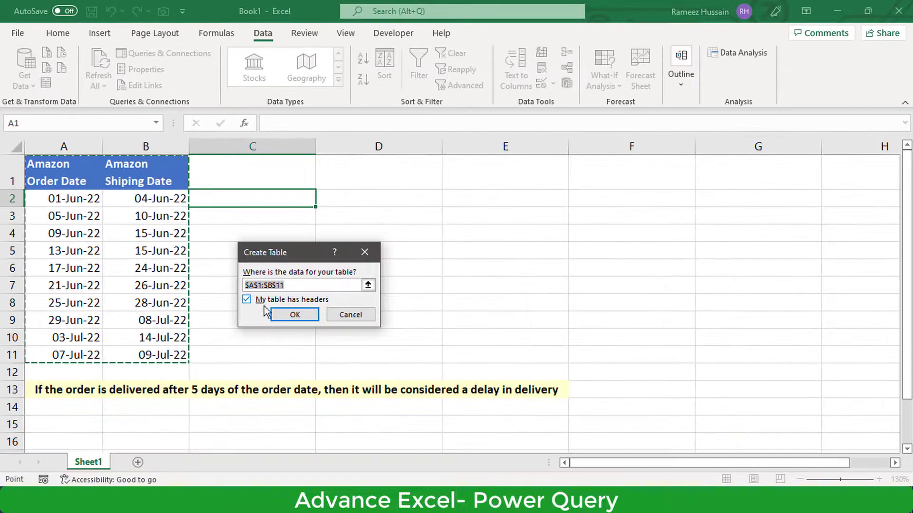
{"action": "left_click", "coordinate": [278, 317]}
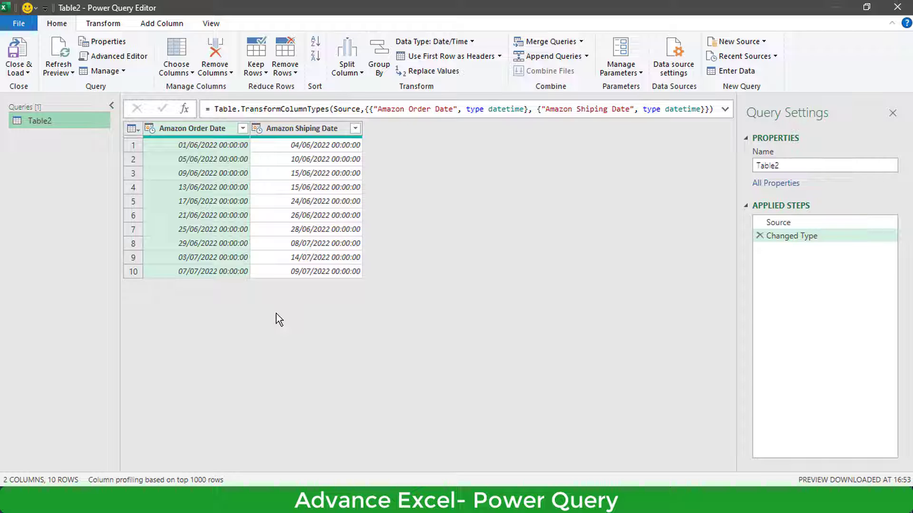
Change the Amazon Order Date and Amazon Shiping Date columns to the Date type, replacing the current conversions
{"action": "left_click", "coordinate": [150, 128]}
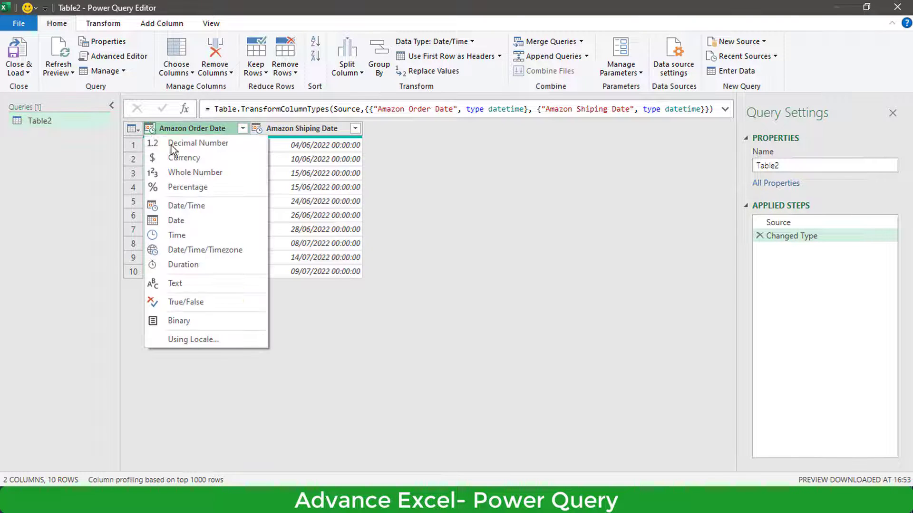
{"action": "left_click", "coordinate": [166, 218]}
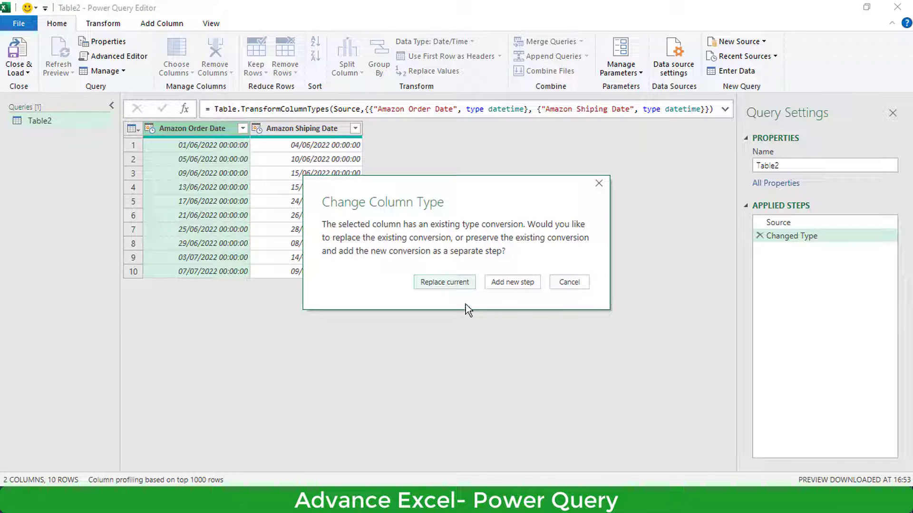
{"action": "left_click", "coordinate": [460, 287]}
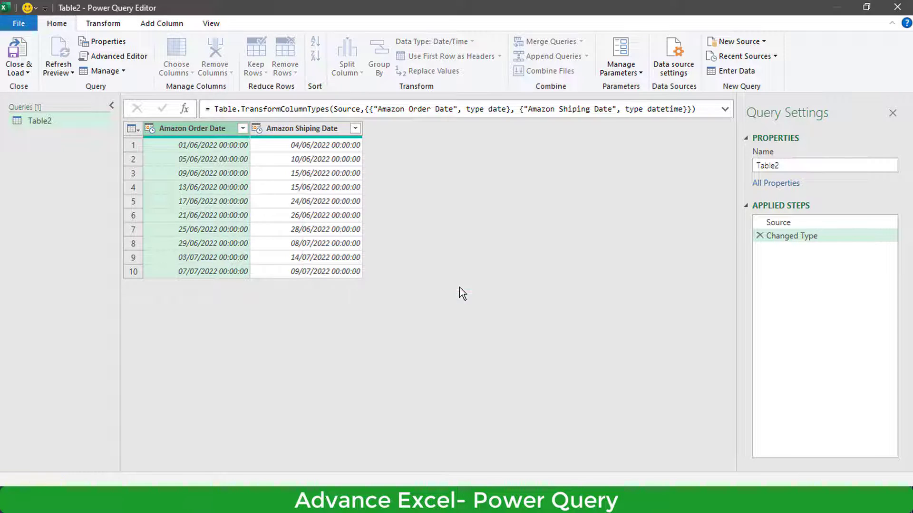
{"action": "left_click", "coordinate": [258, 132]}
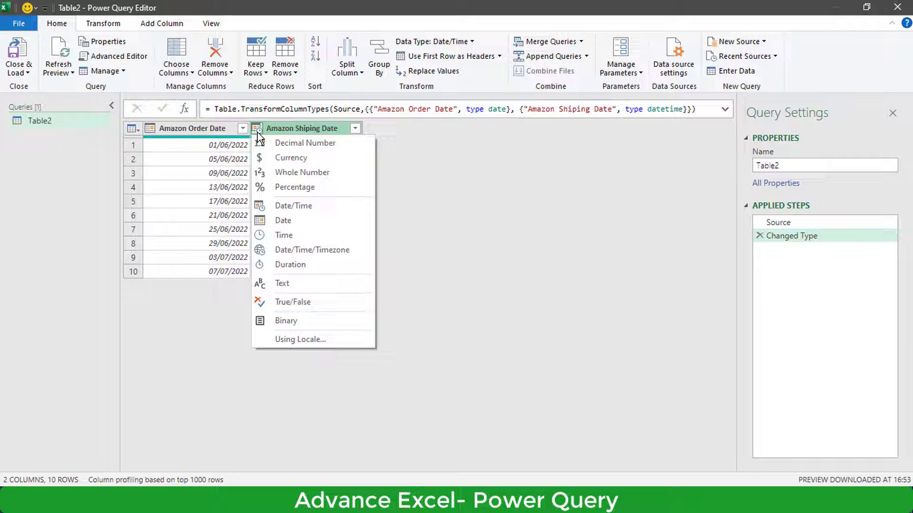
{"action": "left_click", "coordinate": [307, 223]}
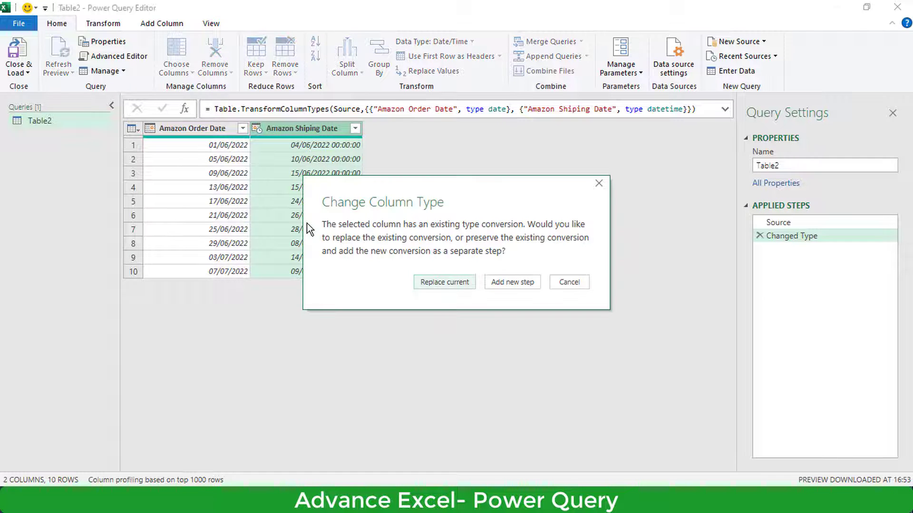
{"action": "left_click", "coordinate": [466, 281]}
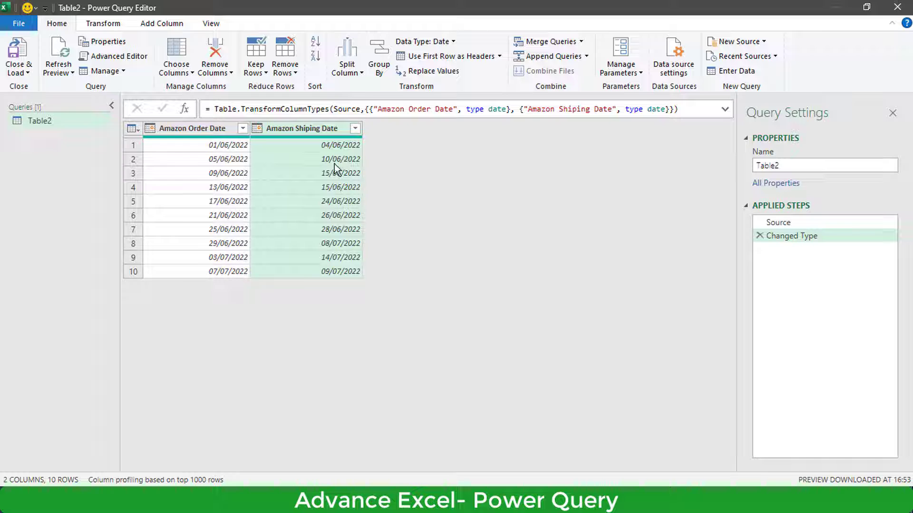
Add a column that subtracts Amazon Order Date from Amazon Shiping Date in days
{"action": "left_click", "coordinate": [210, 128], "text": "ctrl"}
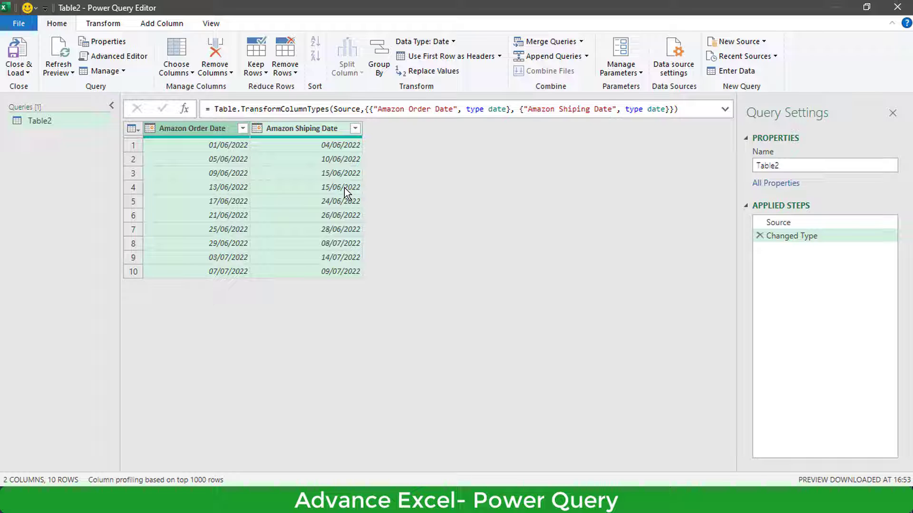
{"action": "left_click", "coordinate": [155, 22]}
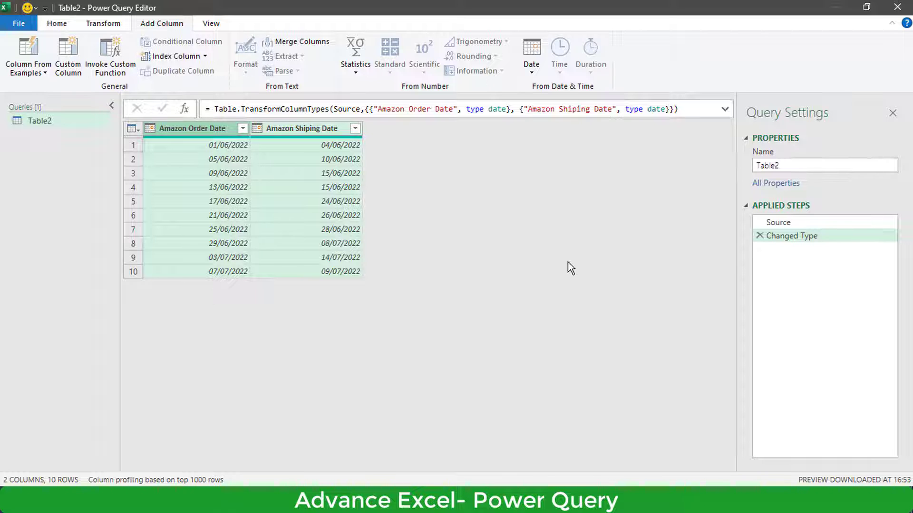
{"action": "left_click", "coordinate": [538, 73]}
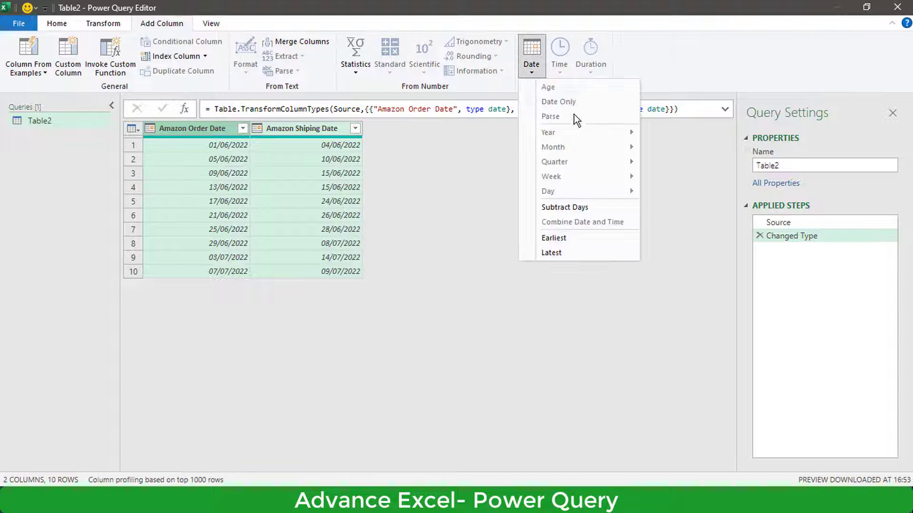
{"action": "left_click", "coordinate": [573, 214]}
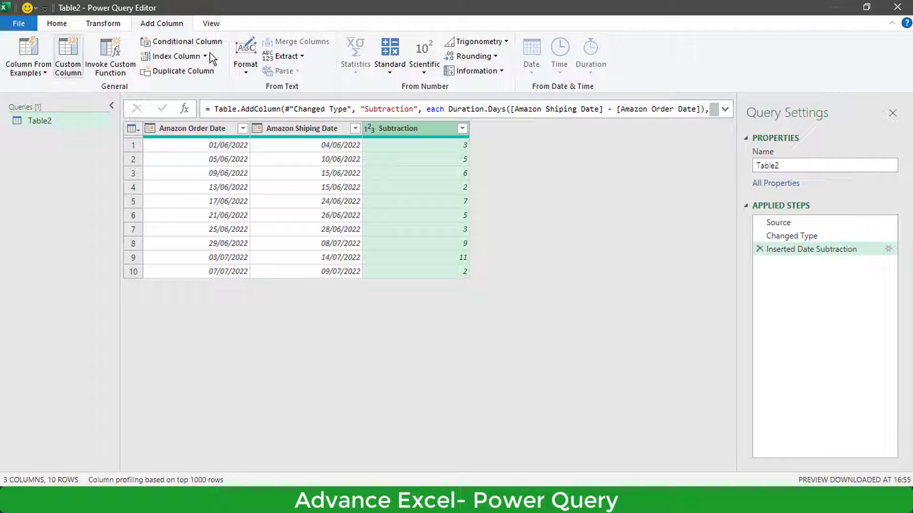
Start a new conditional column and name it "On Time Delivery/Delay"
{"action": "left_click", "coordinate": [187, 45]}
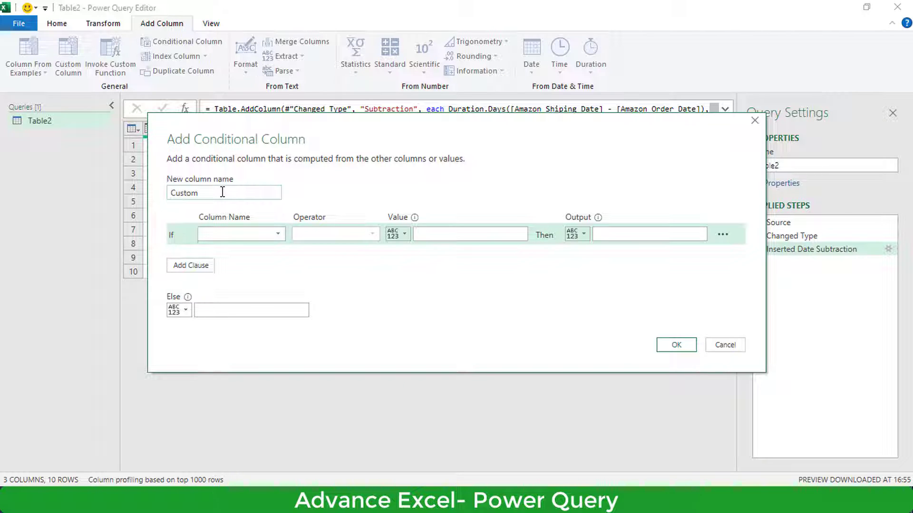
{"action": "type", "text": "On Time"}
{"action": "key", "text": "BackSpace"}
{"action": "key", "text": "BackSpace"}
{"action": "key", "text": "BackSpace"}
{"action": "key", "text": "BackSpace"}
{"action": "key", "text": "BackSpace"}
{"action": "key", "text": "BackSpace"}
{"action": "type", "text": "Delivery/Delay"}
Set the conditional column's If clause to test whether Subtraction is greater than 5
{"action": "left_click", "coordinate": [249, 234]}
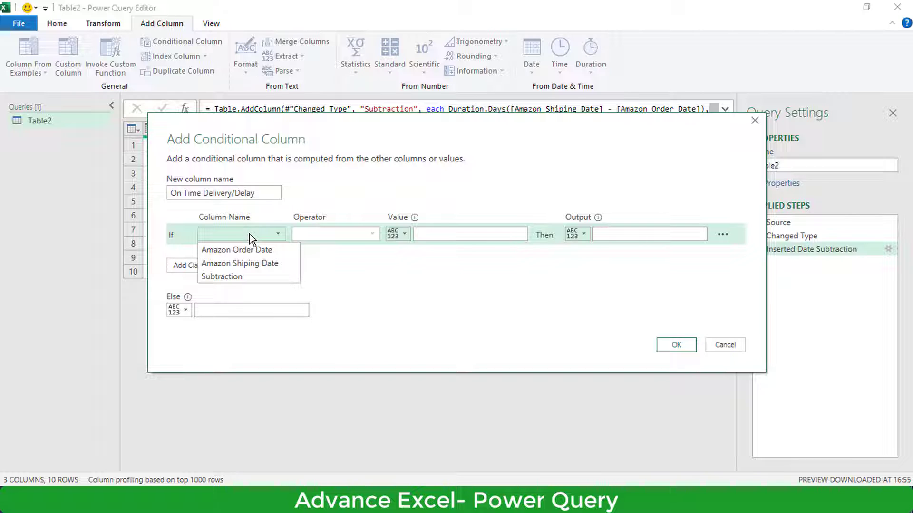
{"action": "left_click", "coordinate": [247, 276]}
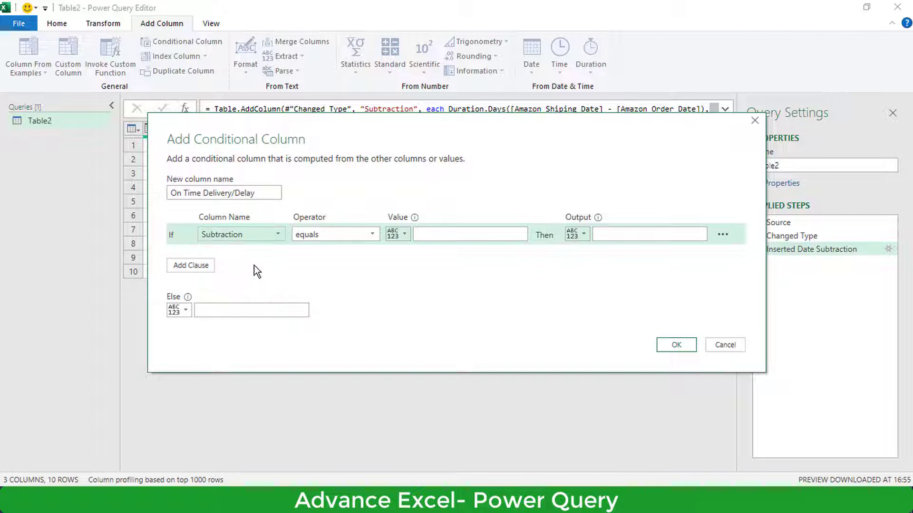
{"action": "left_click", "coordinate": [340, 234]}
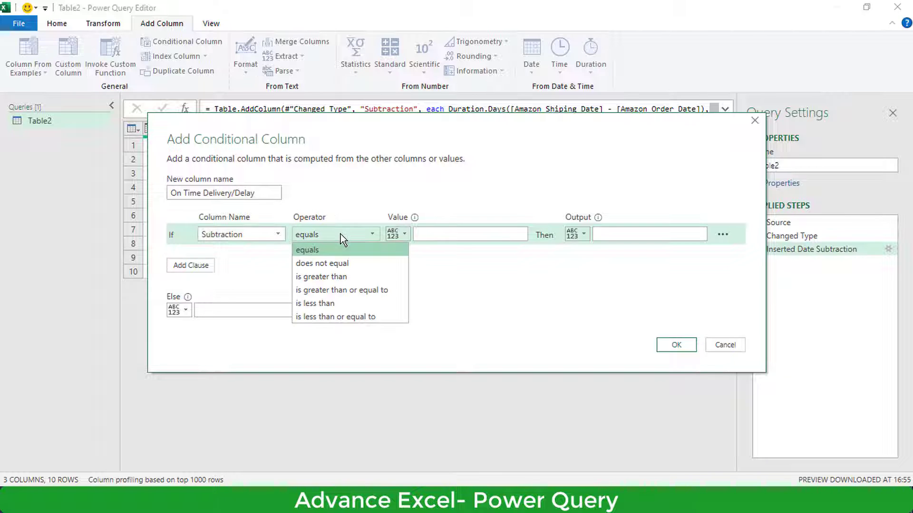
{"action": "left_click", "coordinate": [343, 275]}
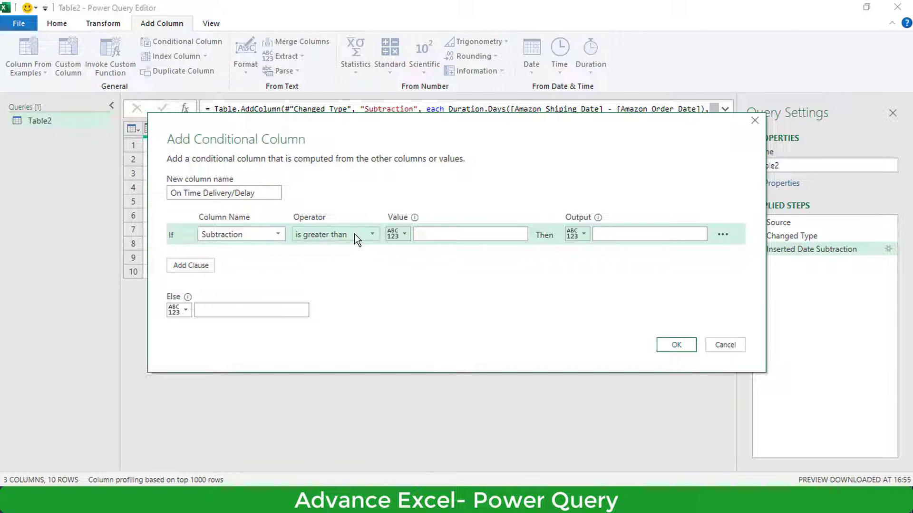
{"action": "left_click", "coordinate": [461, 234]}
{"action": "type", "text": "5"}
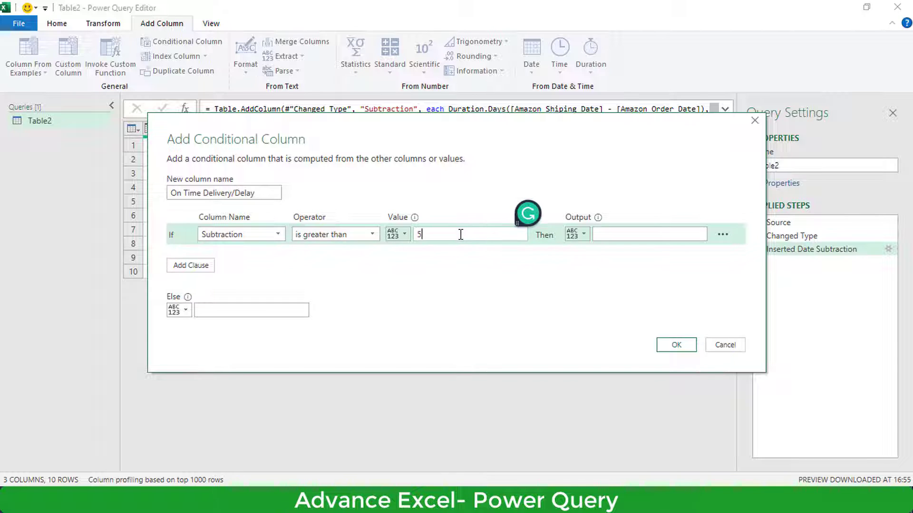
Set the clause's output to "Delay in Delivery" and the Else value to "OTD", and create the conditional column
{"action": "left_click", "coordinate": [616, 234]}
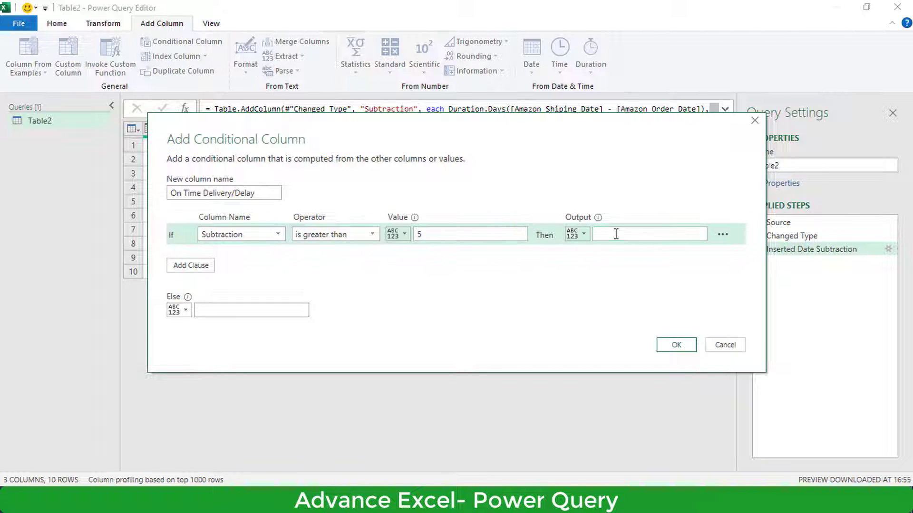
{"action": "type", "text": "Delay"}
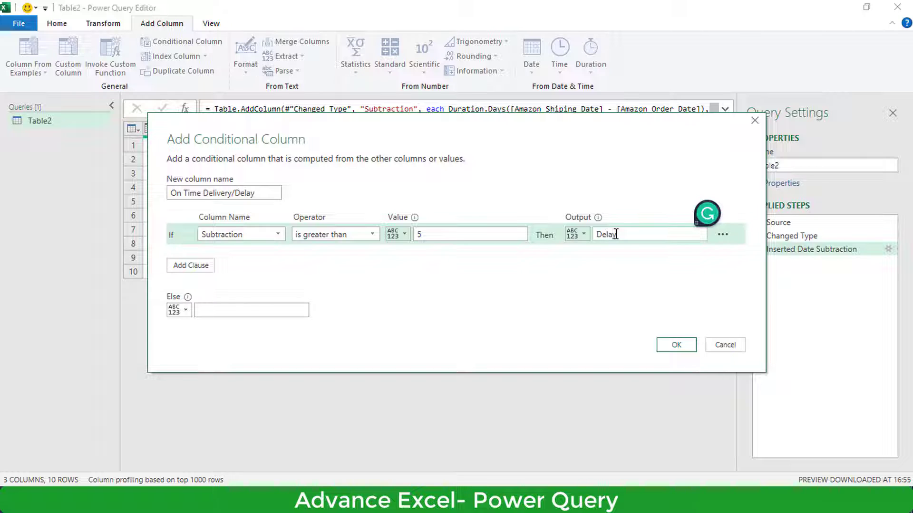
{"action": "type", "text": " in Delivery"}
{"action": "left_click", "coordinate": [265, 308]}
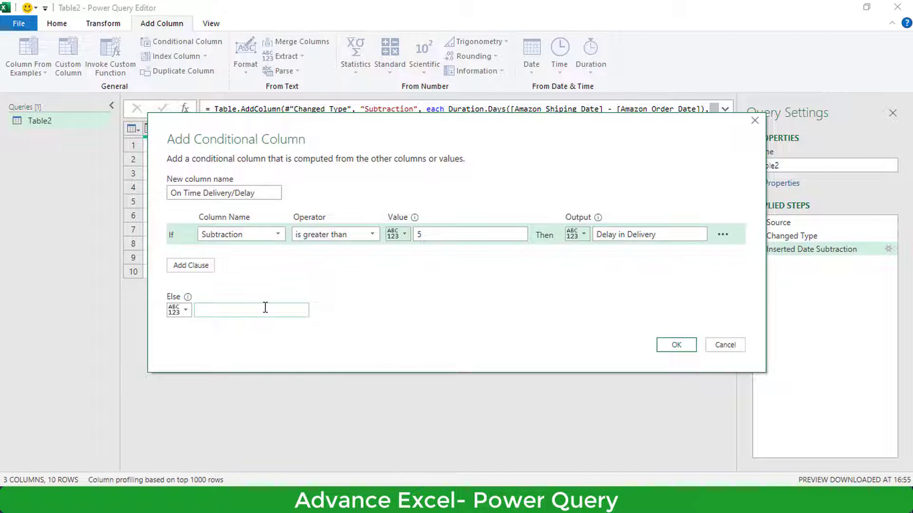
{"action": "type", "text": "OTD"}
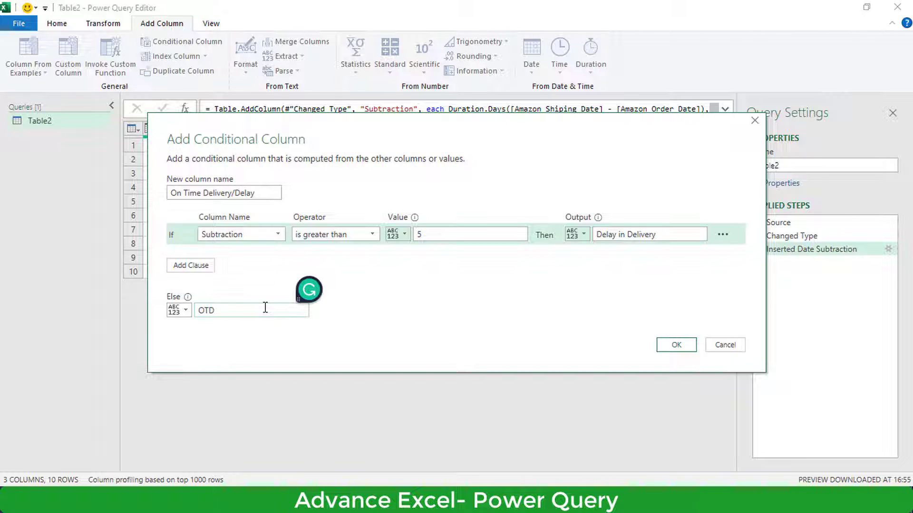
{"action": "left_click", "coordinate": [669, 347]}
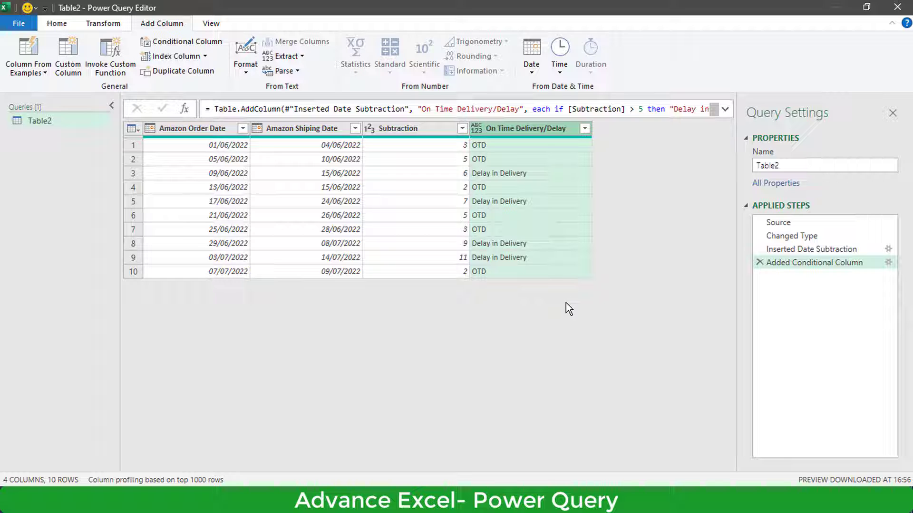
Rename the Subtraction column to "No of Days"
{"action": "left_click", "coordinate": [412, 132]}
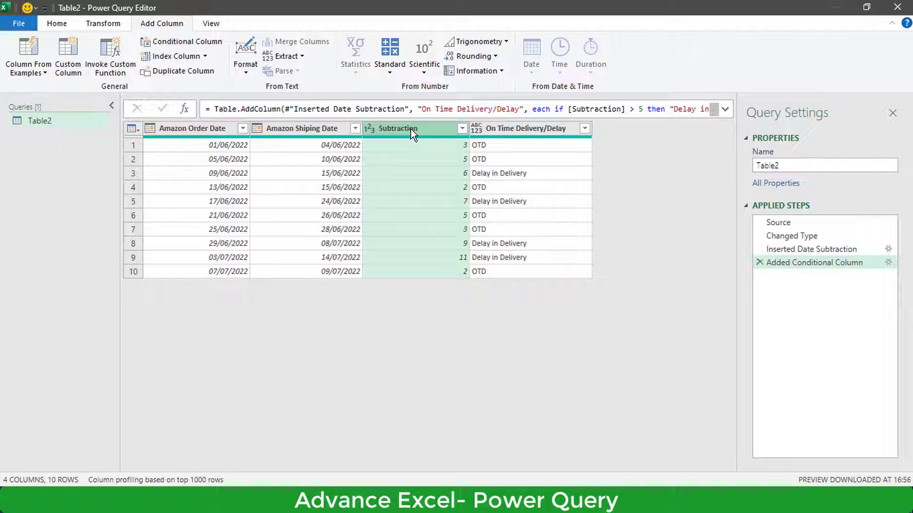
{"action": "double_click", "coordinate": [411, 129]}
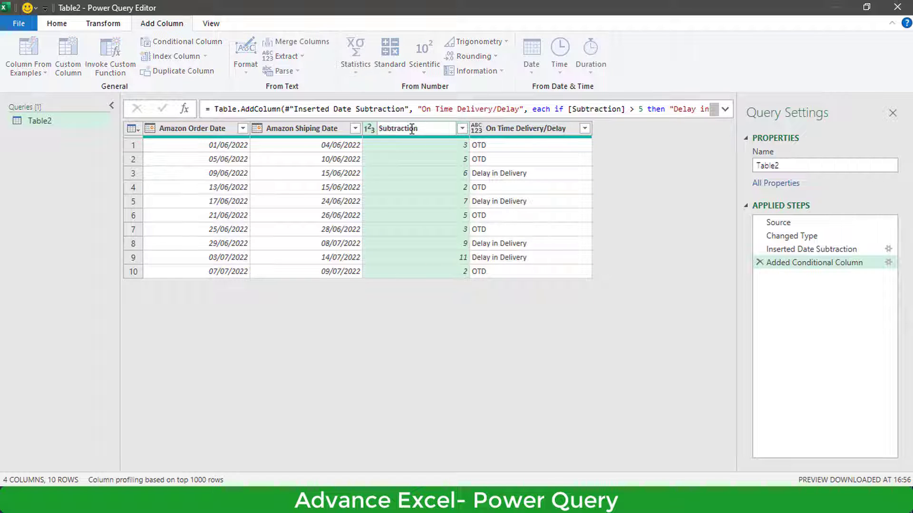
{"action": "type", "text": "No of Days"}
{"action": "left_click", "coordinate": [412, 312]}
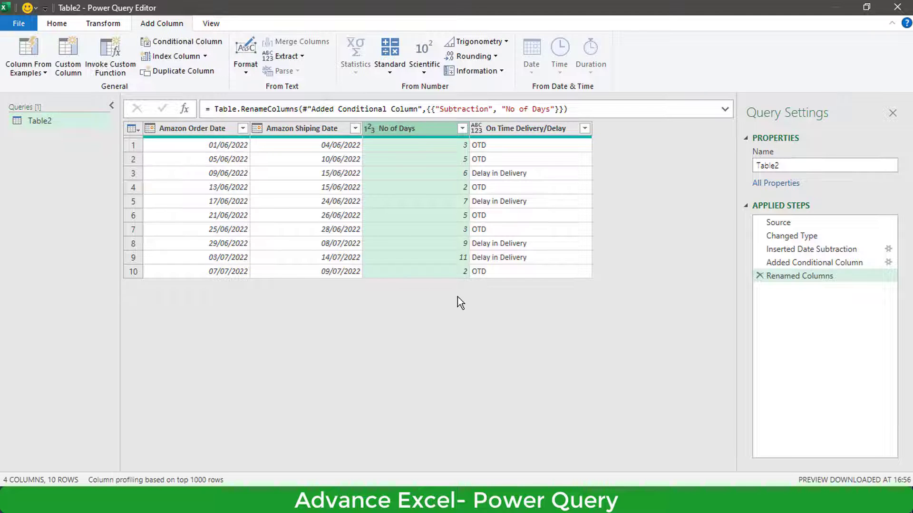
Close the query and load its result as a table into the existing worksheet at Sheet1 cell D1
{"action": "left_click", "coordinate": [65, 23]}
{"action": "left_click", "coordinate": [30, 72]}
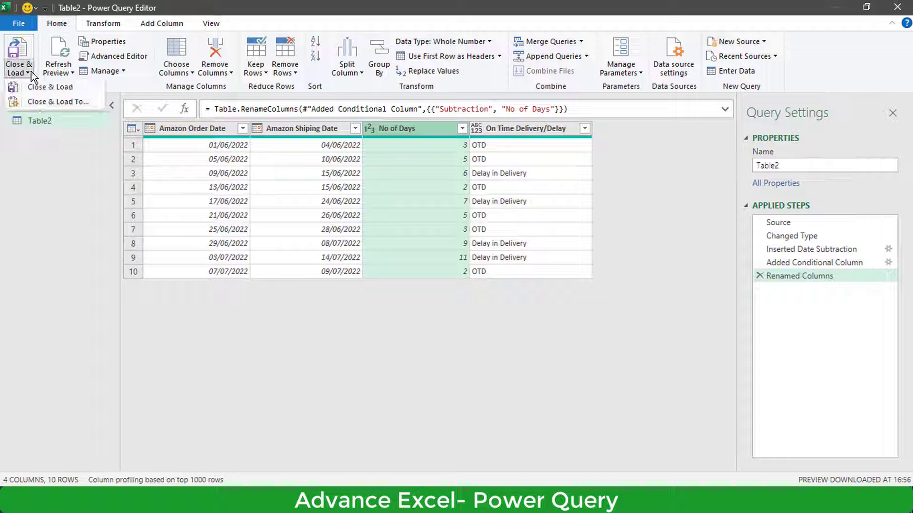
{"action": "left_click", "coordinate": [53, 101]}
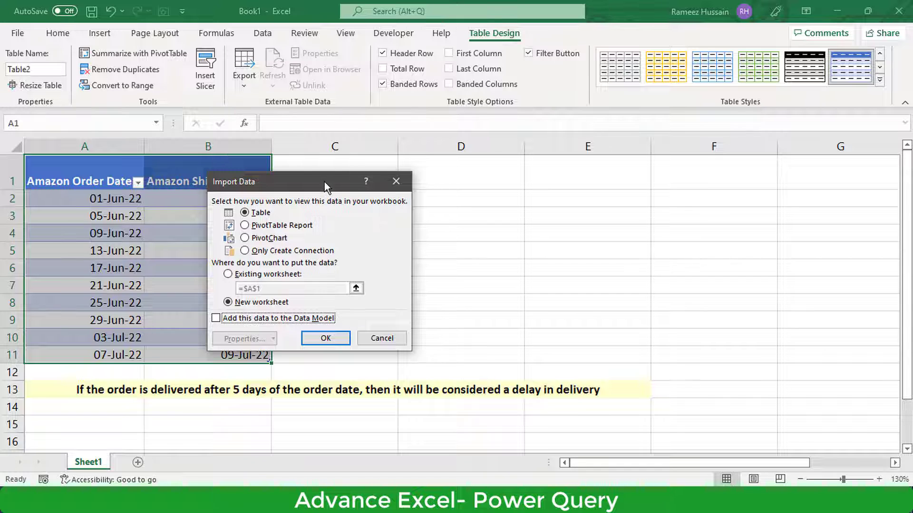
{"action": "left_click_drag", "start_coordinate": [324, 182], "coordinate": [586, 157]}
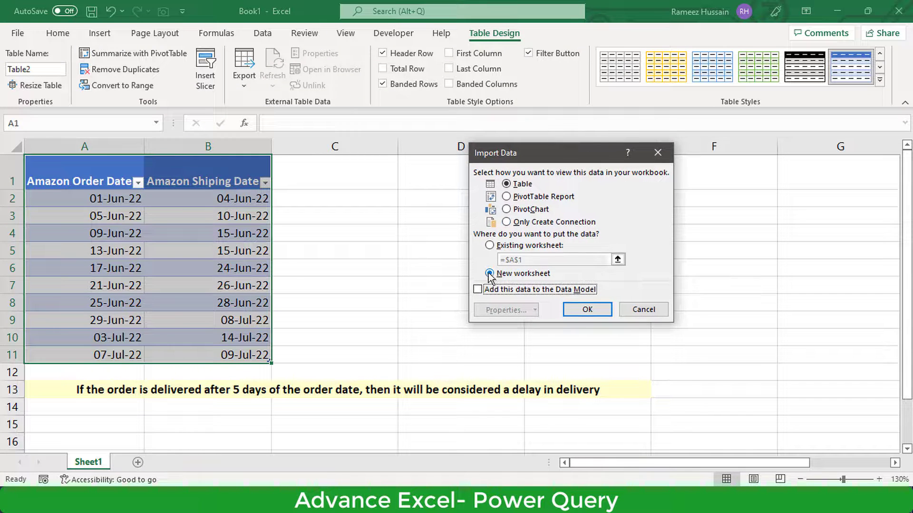
{"action": "left_click", "coordinate": [490, 245]}
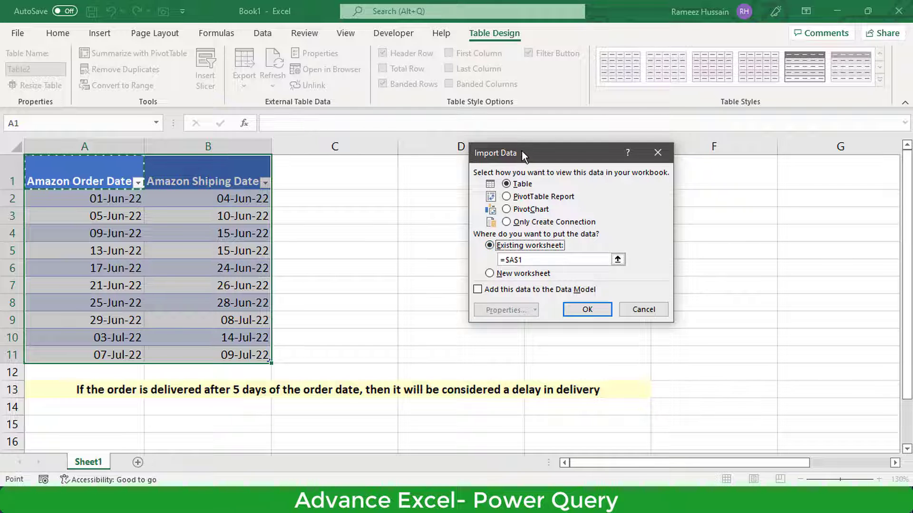
{"action": "left_click_drag", "start_coordinate": [526, 157], "coordinate": [552, 158]}
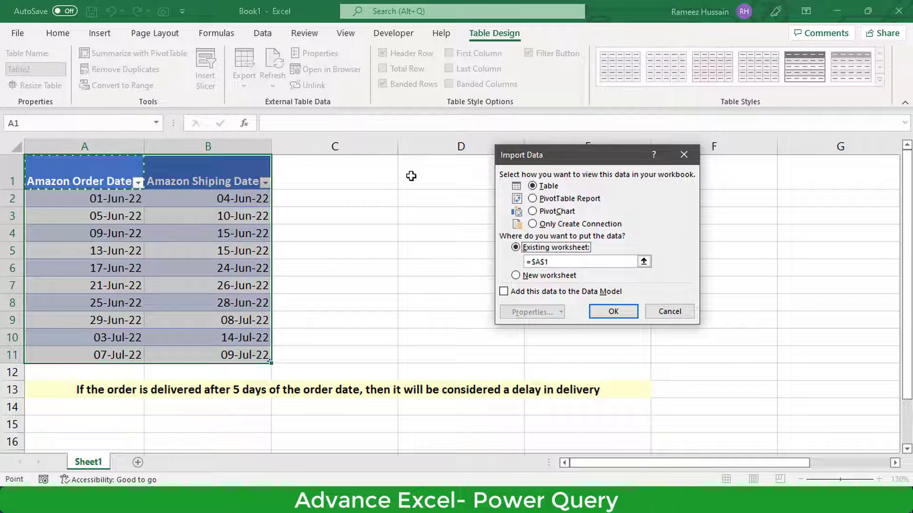
{"action": "left_click", "coordinate": [411, 176]}
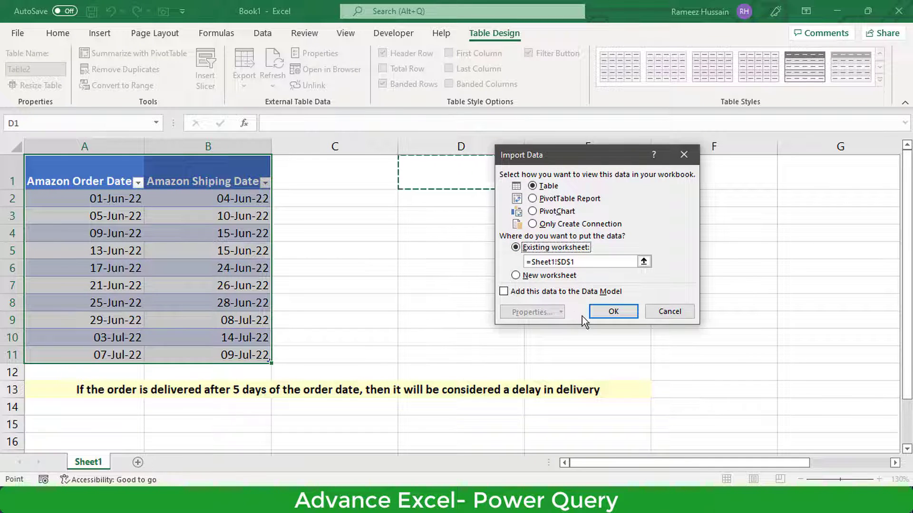
{"action": "left_click", "coordinate": [599, 315]}
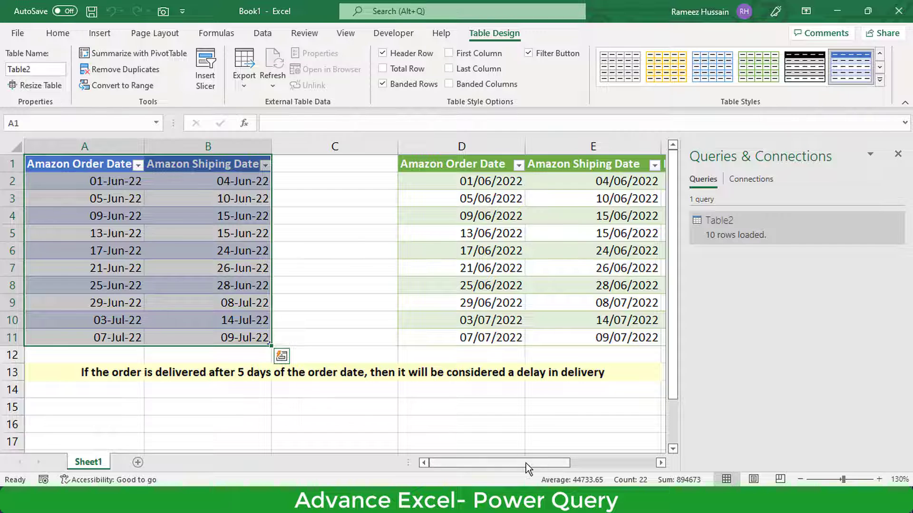
{"action": "mouse_move", "coordinate": [526, 463]}
{"action": "left_mouse_down"}
{"action": "mouse_move", "coordinate": [577, 462]}
{"action": "mouse_move", "coordinate": [509, 463]}
{"action": "left_mouse_up"}
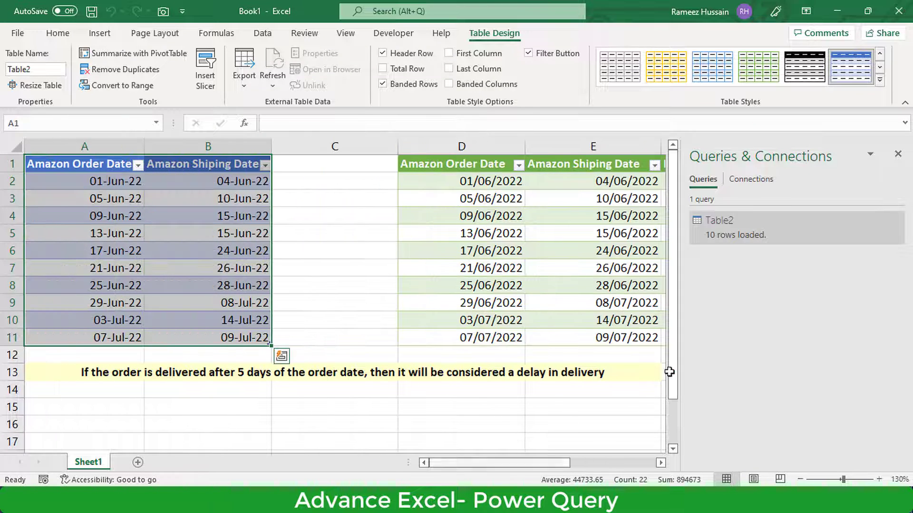
Close the Queries & Connections pane and review the loaded table's order date, shipping date and delivery status entries
{"action": "left_click", "coordinate": [898, 154]}
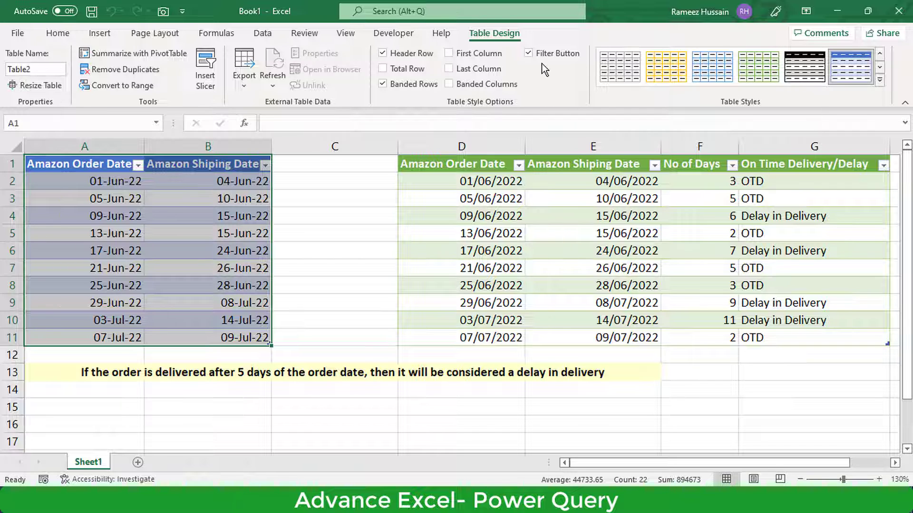
{"action": "left_click", "coordinate": [485, 183]}
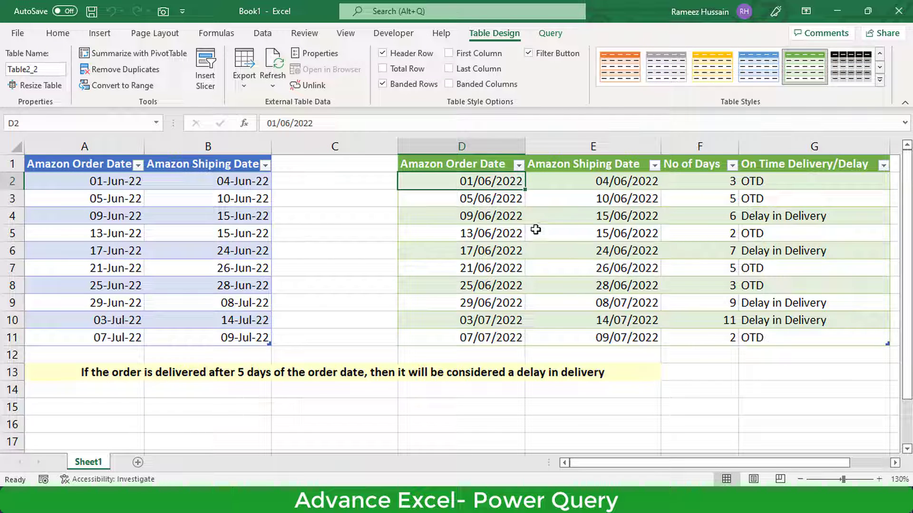
{"action": "left_click", "coordinate": [770, 219]}
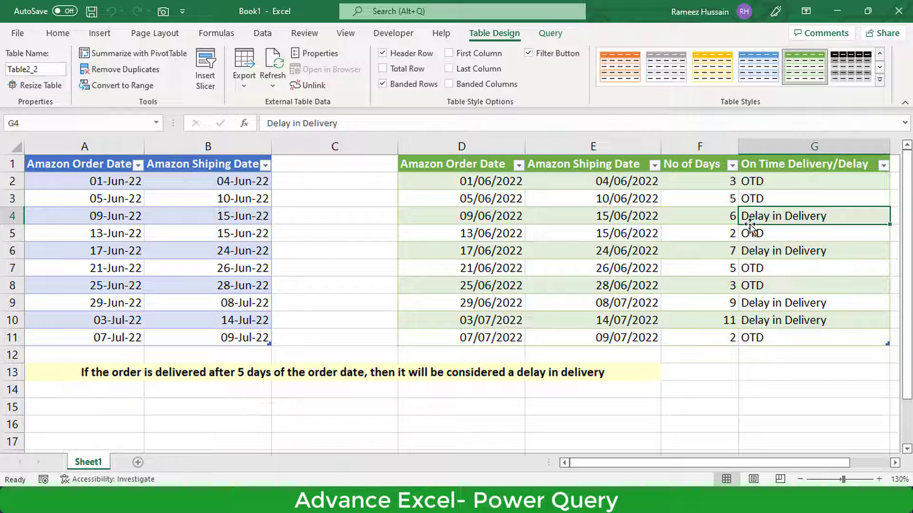
{"action": "left_click", "coordinate": [576, 218]}
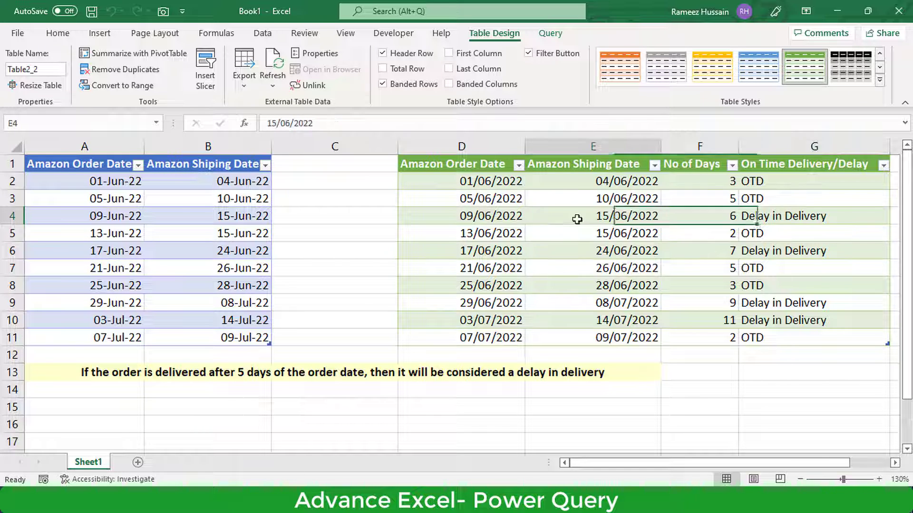
Change the Amazon shipping date in cell B4 of the source table to 13 June 2022
{"action": "left_click", "coordinate": [253, 219]}
{"action": "type", "text": "13"}
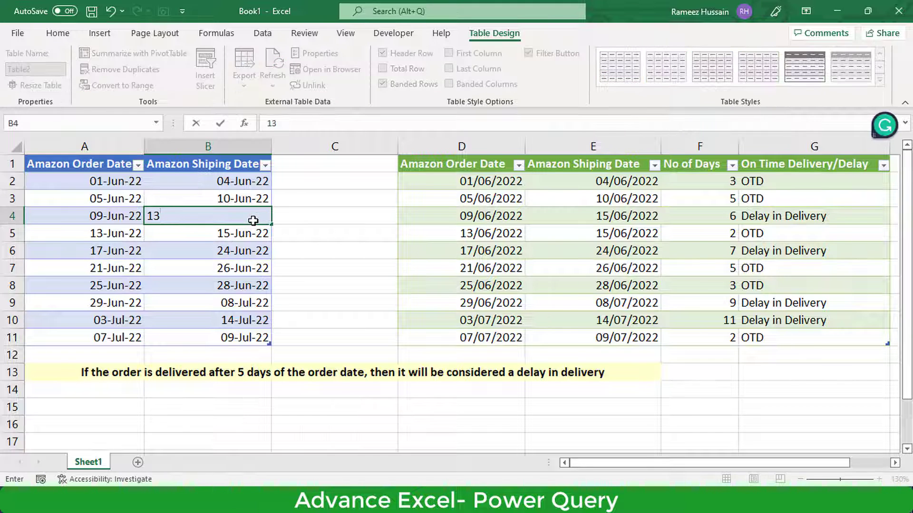
{"action": "type", "text": "june 2022"}
{"action": "key", "text": "Return"}
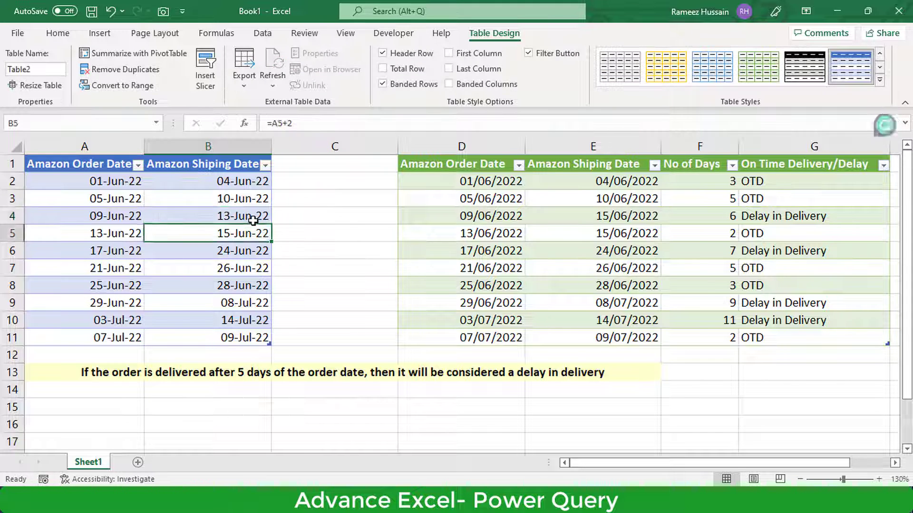
Refresh the loaded query table so it picks up the edited shipping date from the source table
{"action": "left_click", "coordinate": [253, 220]}
{"action": "right_click", "coordinate": [595, 218]}
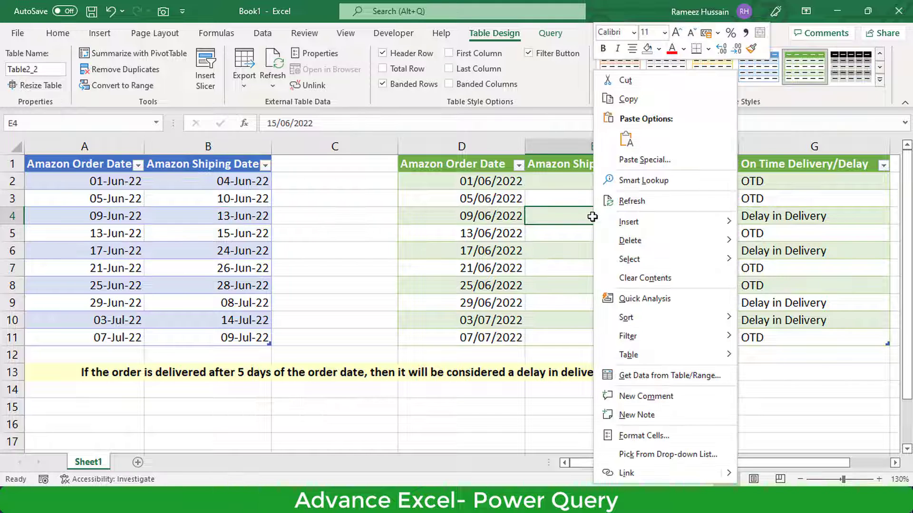
{"action": "left_click", "coordinate": [620, 202]}
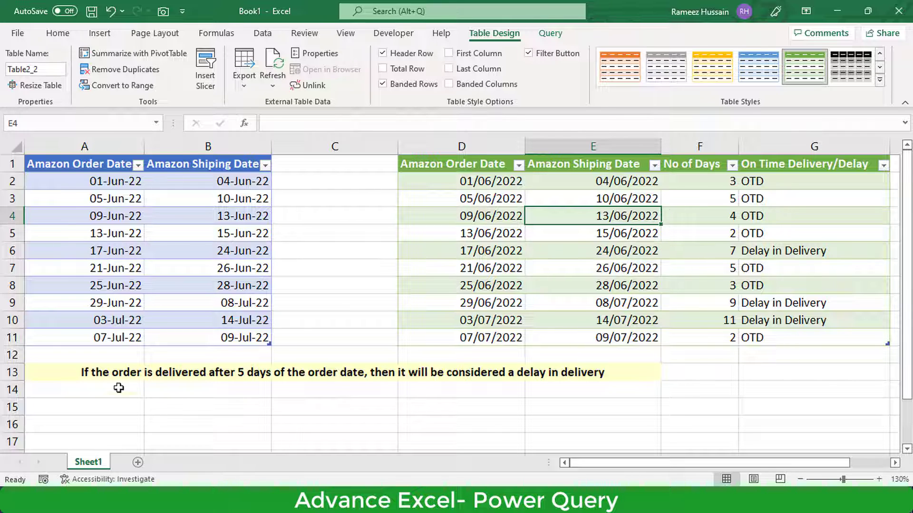
Add an order to the source table in row 12 with order date 09 July 2022 and shipping date 17 July 2022
{"action": "left_click", "coordinate": [102, 356]}
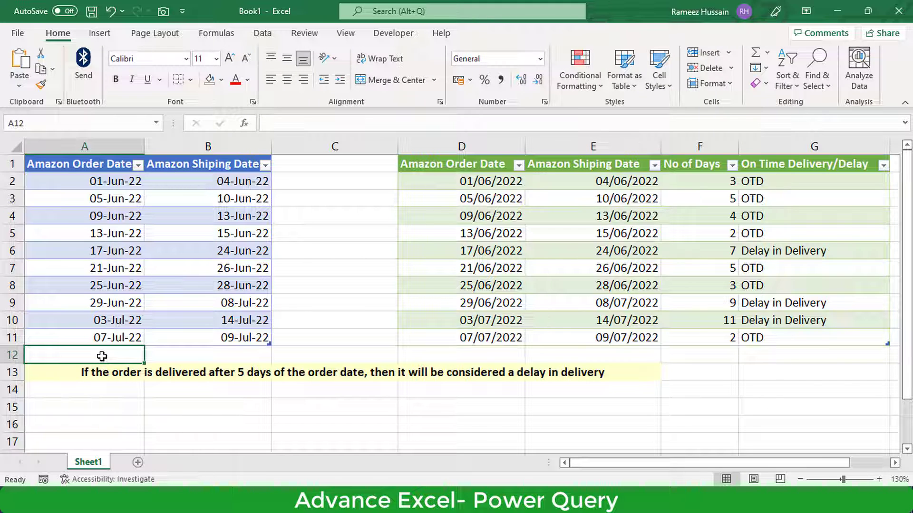
{"action": "type", "text": "09july2022"}
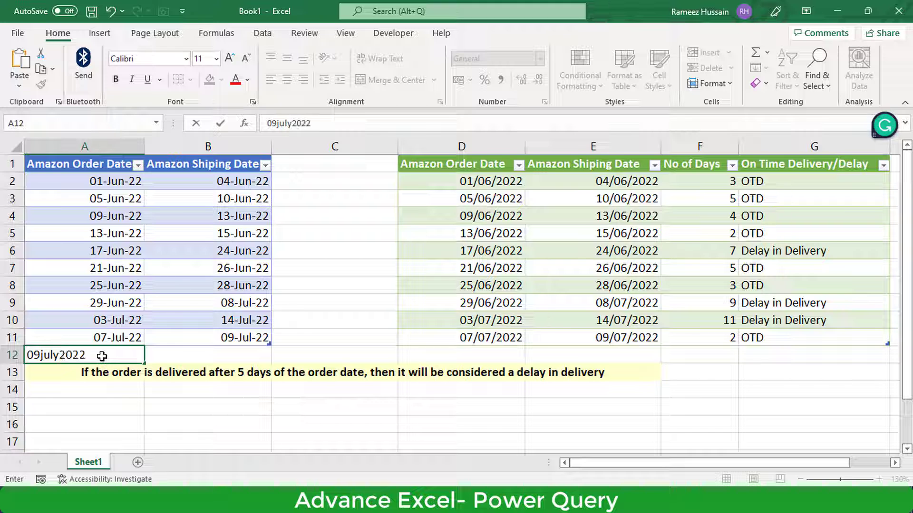
{"action": "key", "text": "Tab"}
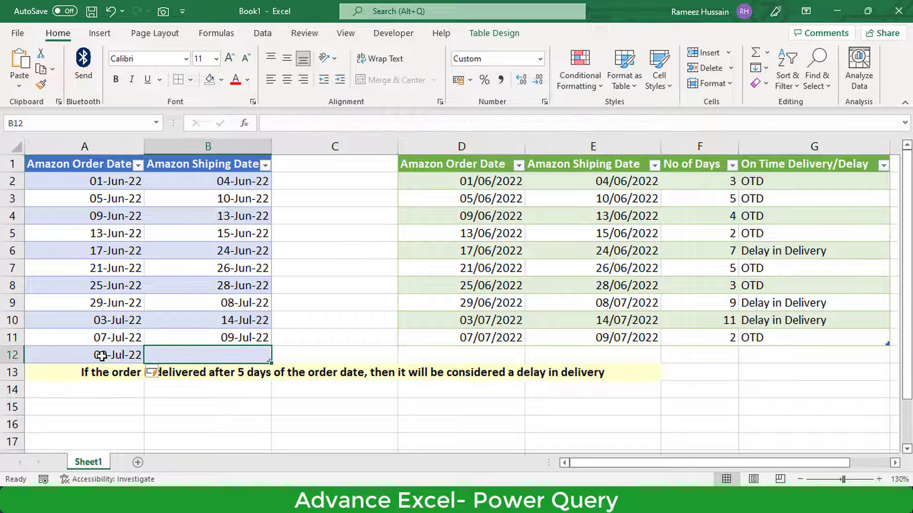
{"action": "type", "text": "17"}
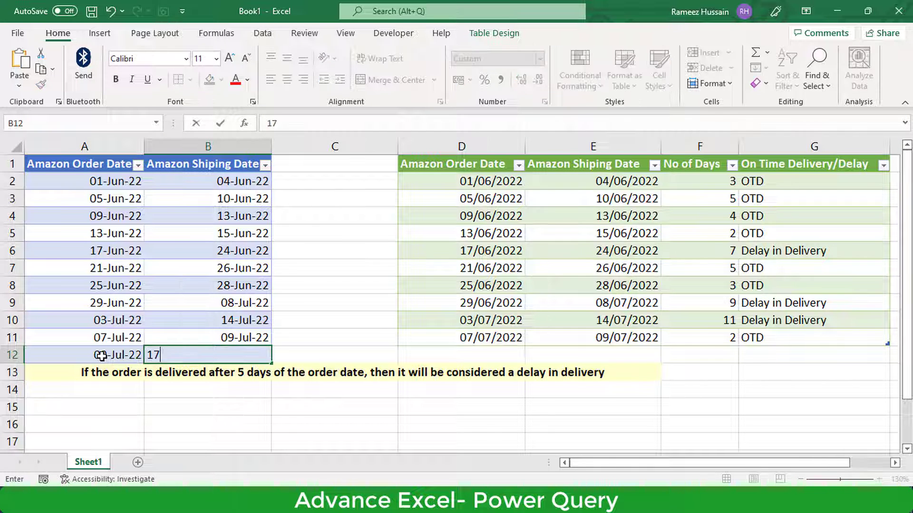
{"action": "type", "text": "july2022"}
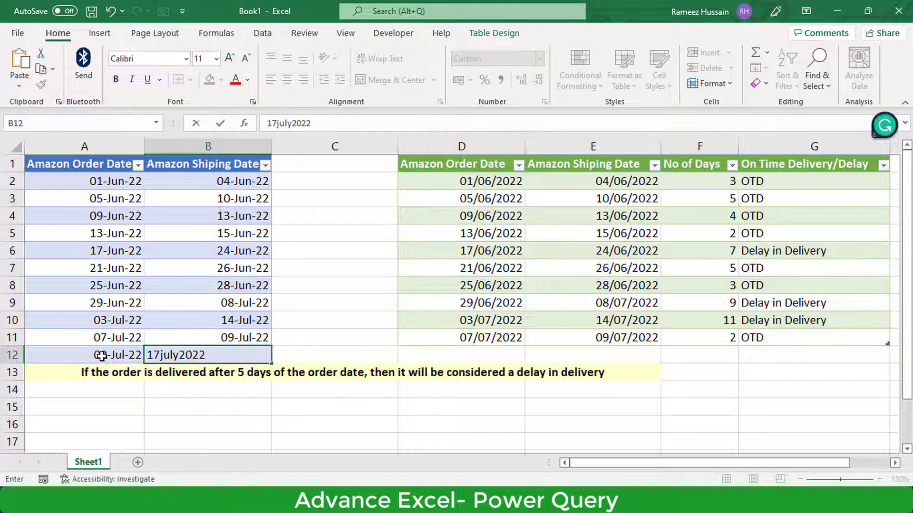
{"action": "key", "text": "Return"}
{"action": "key", "text": "Up"}
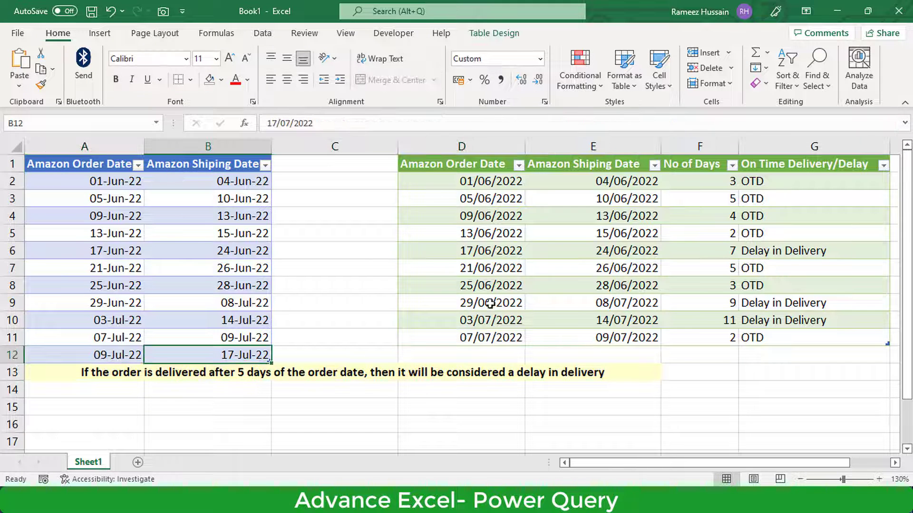
Refresh the query table to bring in the added order and check its dates and number of days in row 12
{"action": "left_click", "coordinate": [486, 288]}
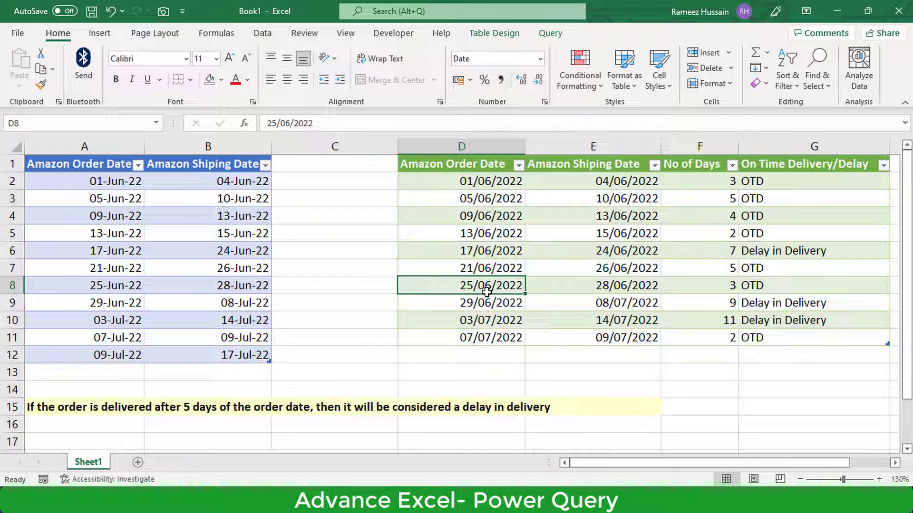
{"action": "right_click", "coordinate": [460, 294]}
{"action": "left_click", "coordinate": [505, 201]}
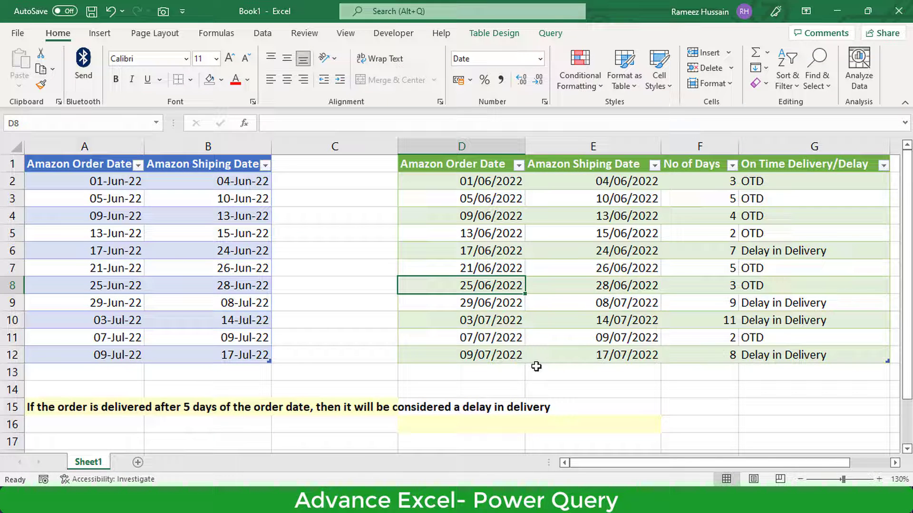
{"action": "left_click", "coordinate": [513, 357]}
{"action": "left_click", "coordinate": [632, 353]}
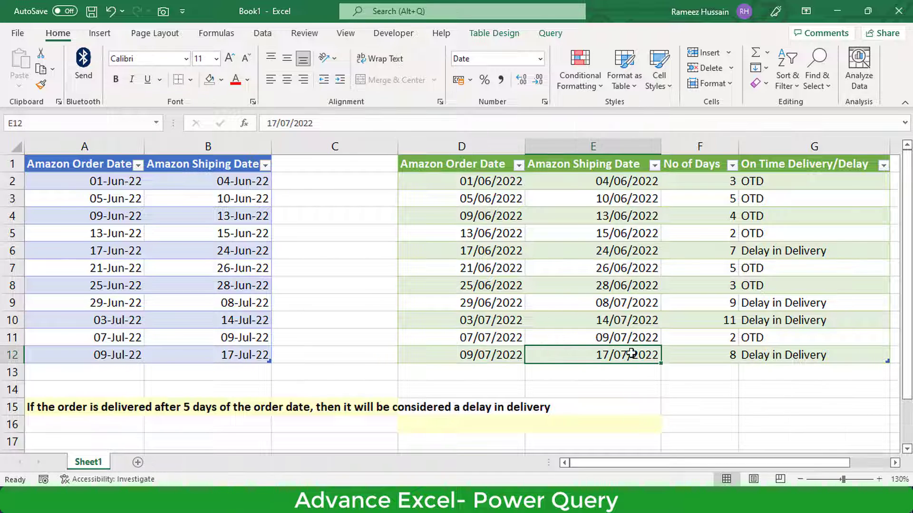
{"action": "left_click", "coordinate": [725, 354]}
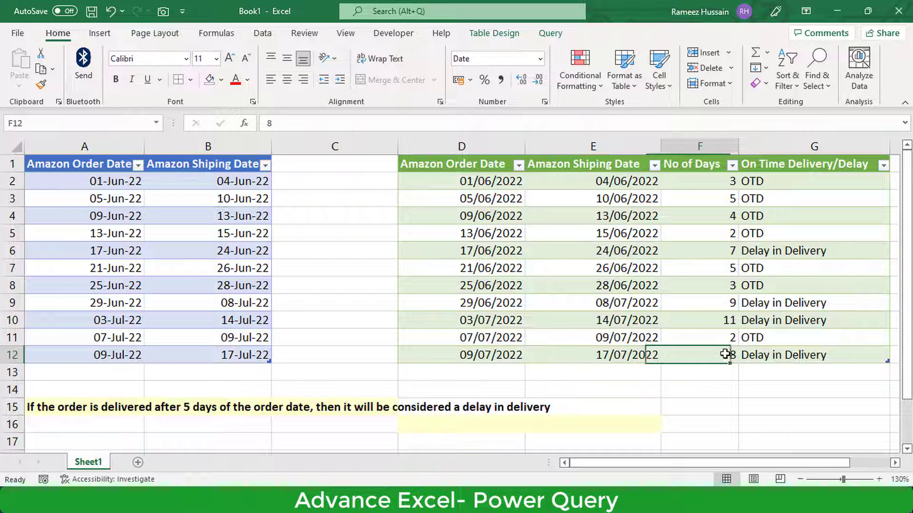